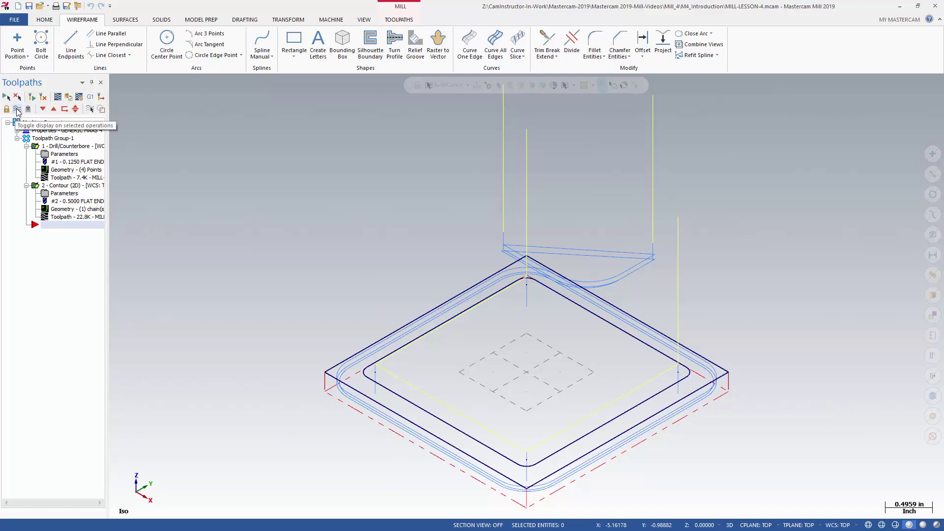
Step: Hide the selected operations' toolpaths, then point out the Fillet Entities command
click(17, 109)
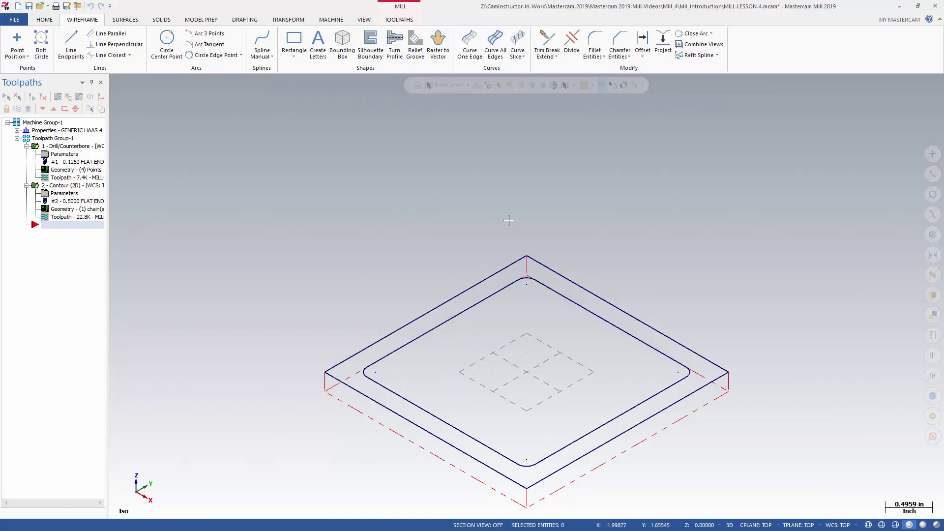
click(596, 46)
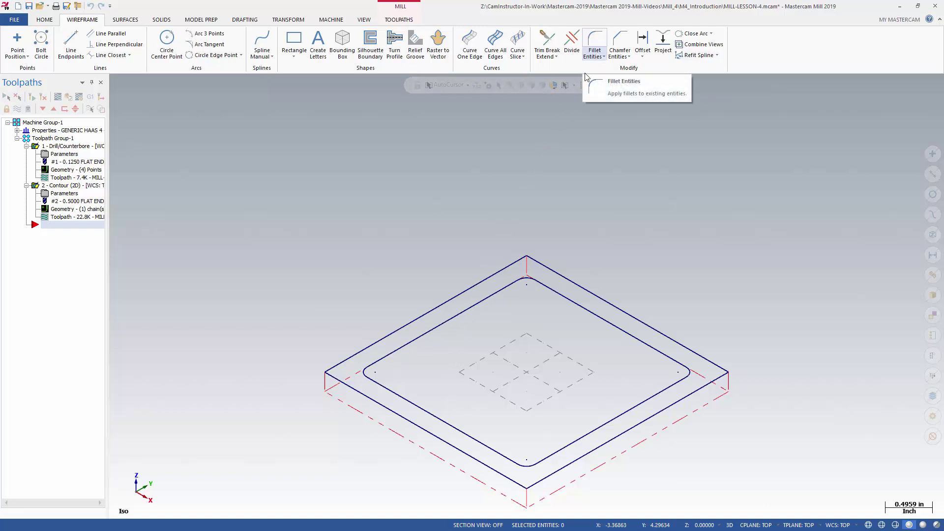
Step: Show the Drill/Counterbore and Contour (2D) toolpaths again over the plate wireframe
click(18, 111)
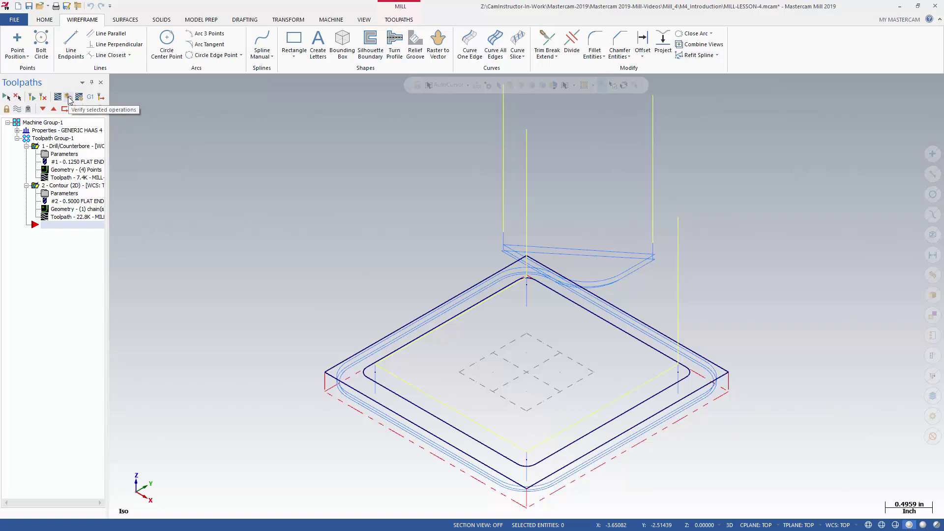
Step: Verify the selected operations in Mastercam Simulator, reframe the part, and play all 56 moves
click(69, 98)
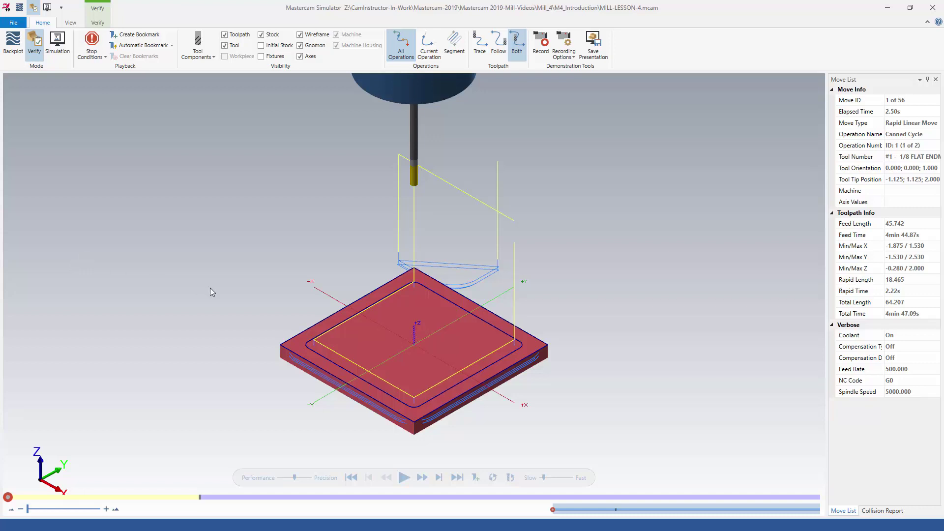
middle_drag(419, 320, 407, 237)
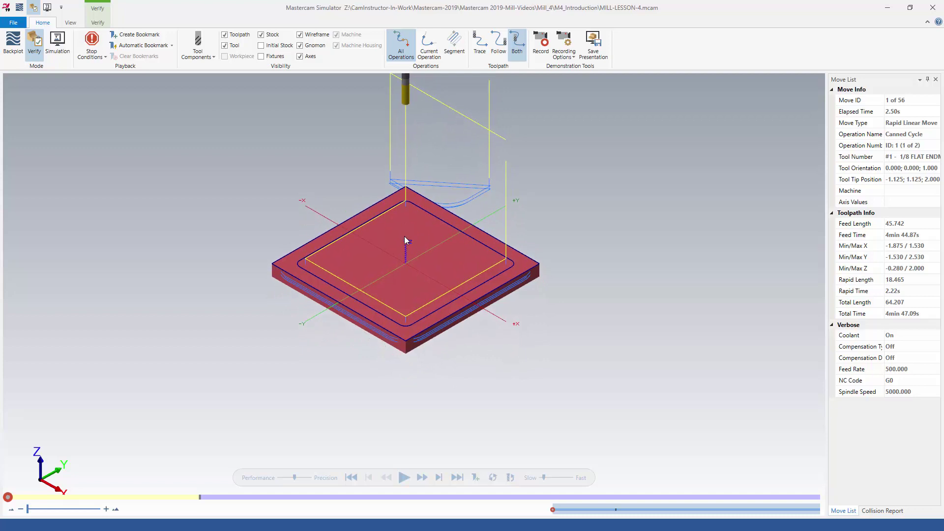
scroll(404, 236, up, 1)
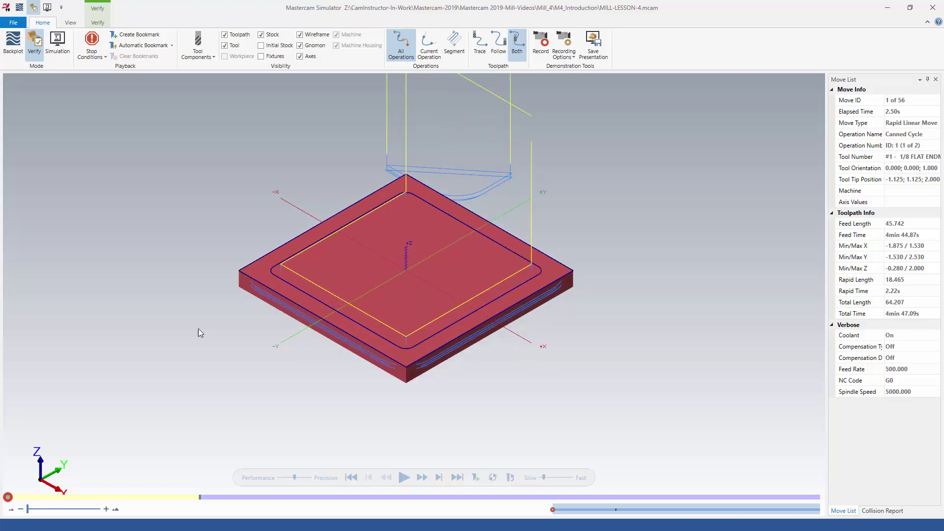
click(403, 477)
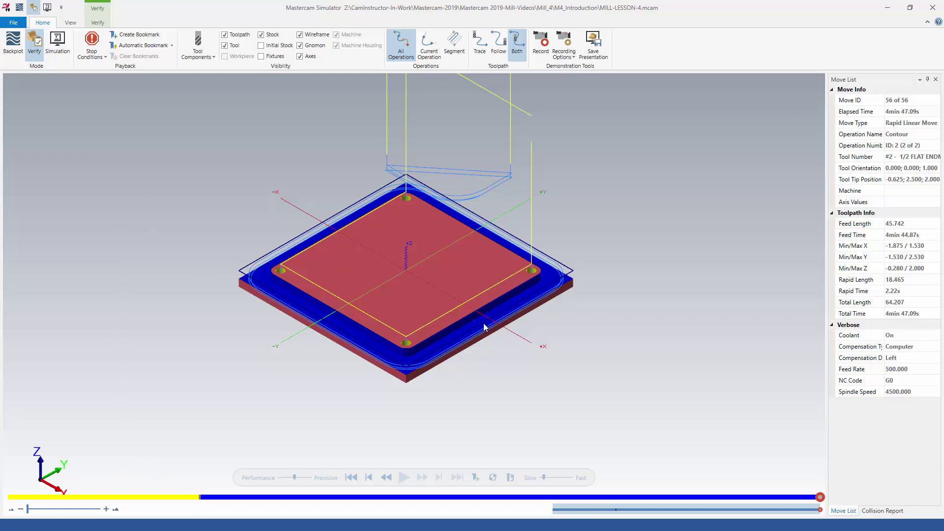
Step: Rewind, split into two column views, reframe the right view, and replay to move 56
click(351, 479)
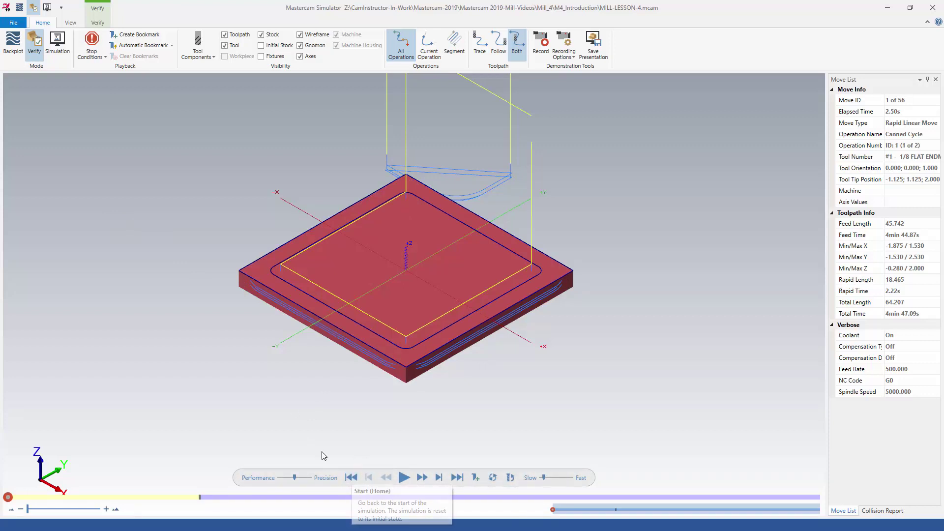
click(68, 24)
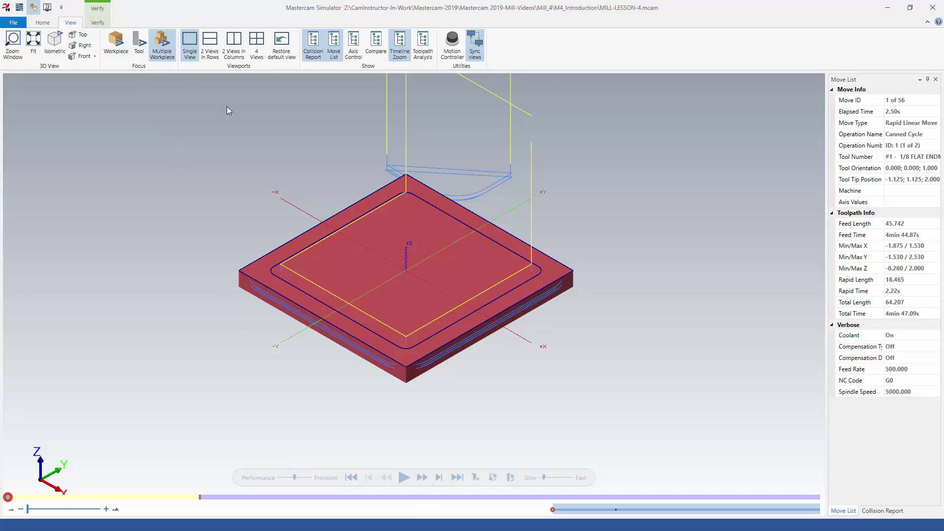
click(240, 54)
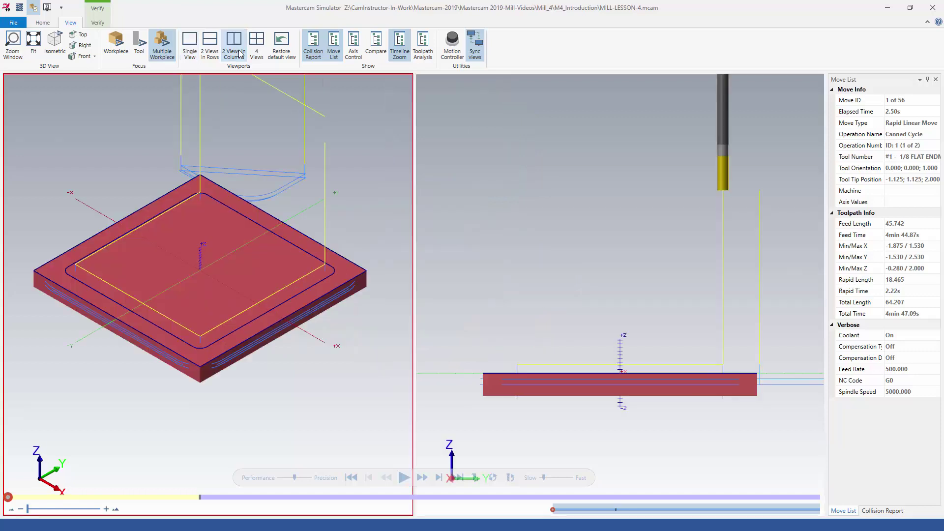
click(476, 245)
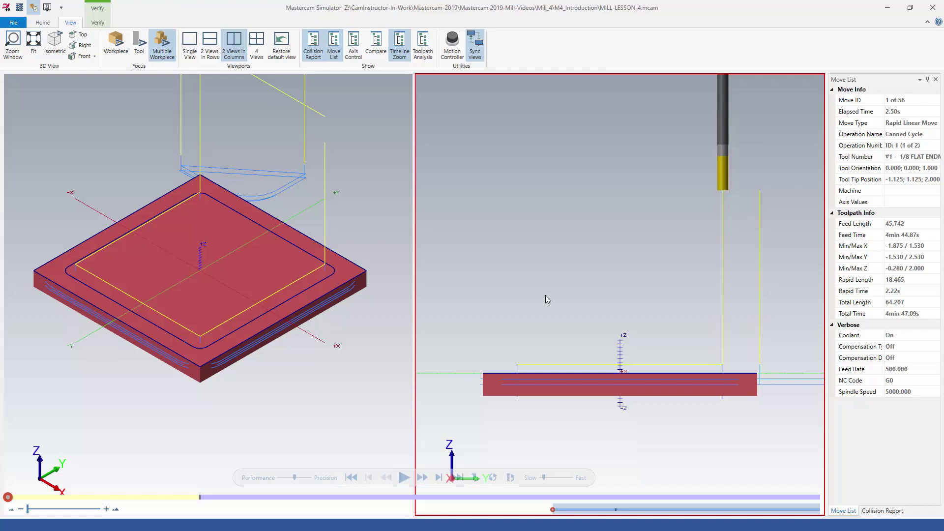
scroll(548, 300, up, 2)
middle_drag(544, 293, 519, 168)
scroll(512, 192, down, 1)
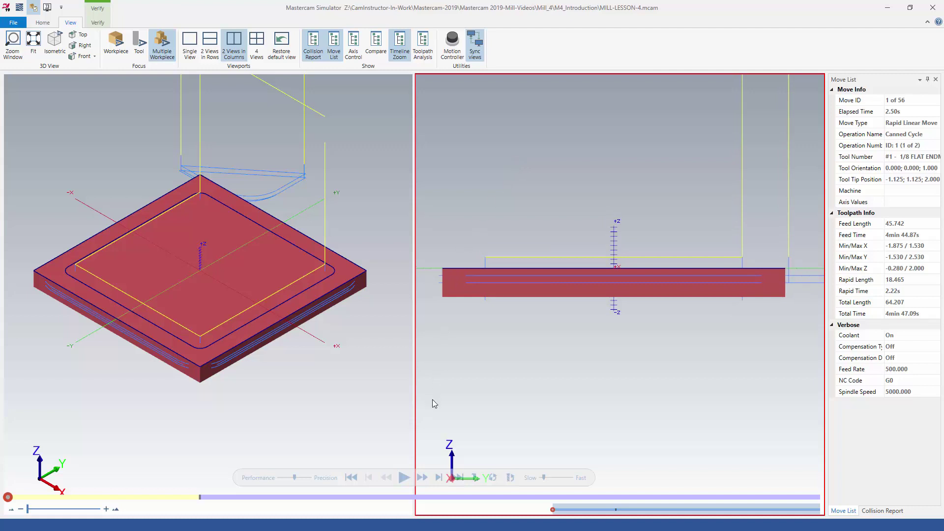
click(404, 478)
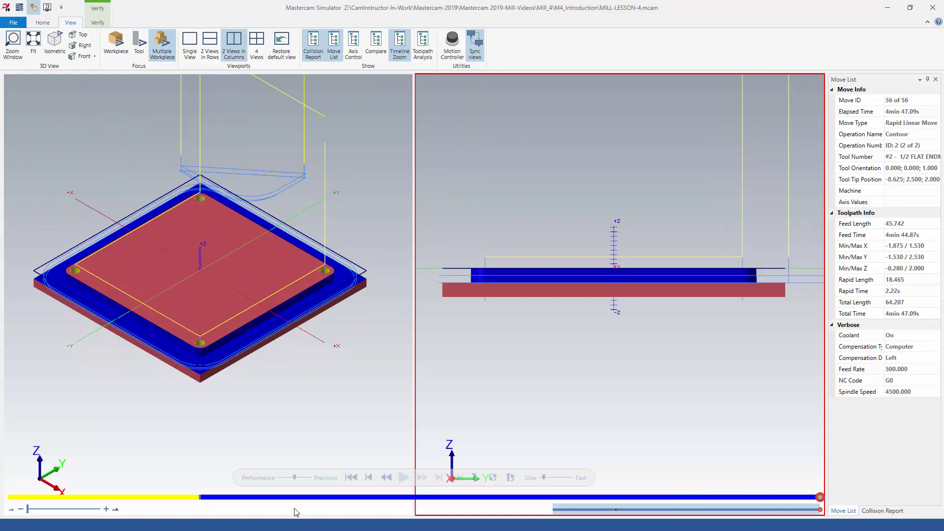
click(295, 509)
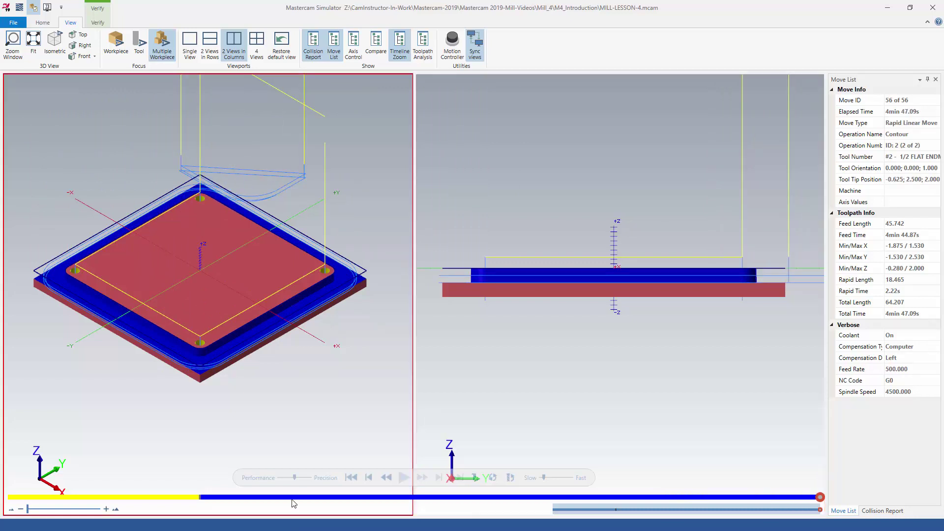
Step: Rewind and switch the simulator to four viewports, orbiting and panning the angled views
click(351, 478)
click(269, 46)
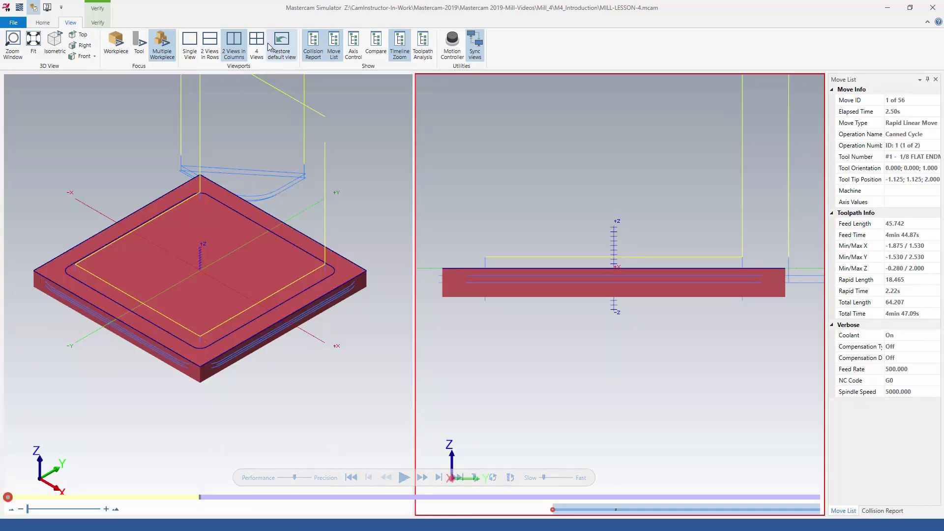
click(256, 42)
click(390, 139)
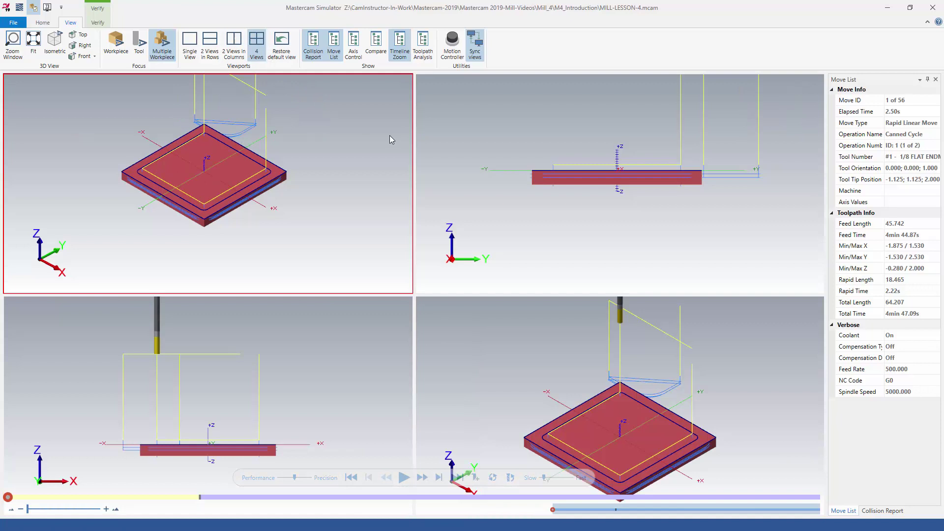
click(555, 206)
middle_drag(554, 207, 563, 217)
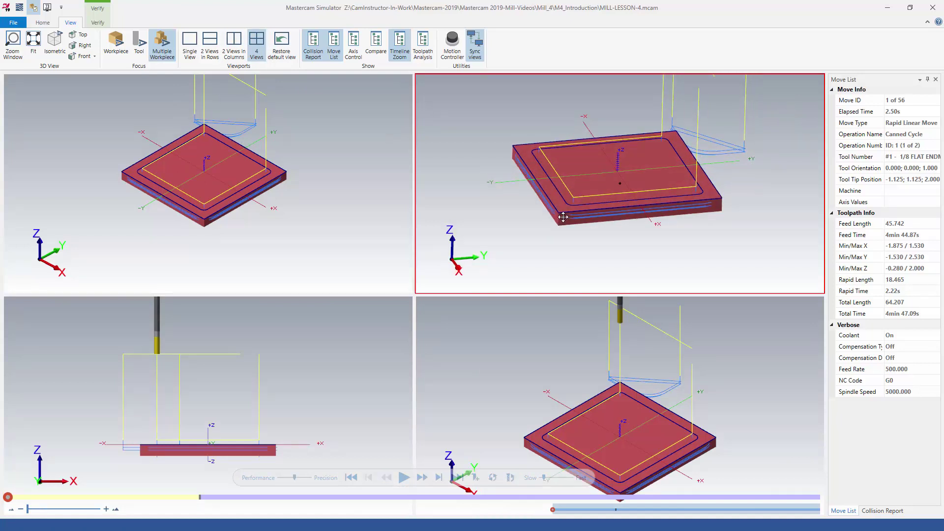
click(503, 408)
scroll(502, 408, up, 2)
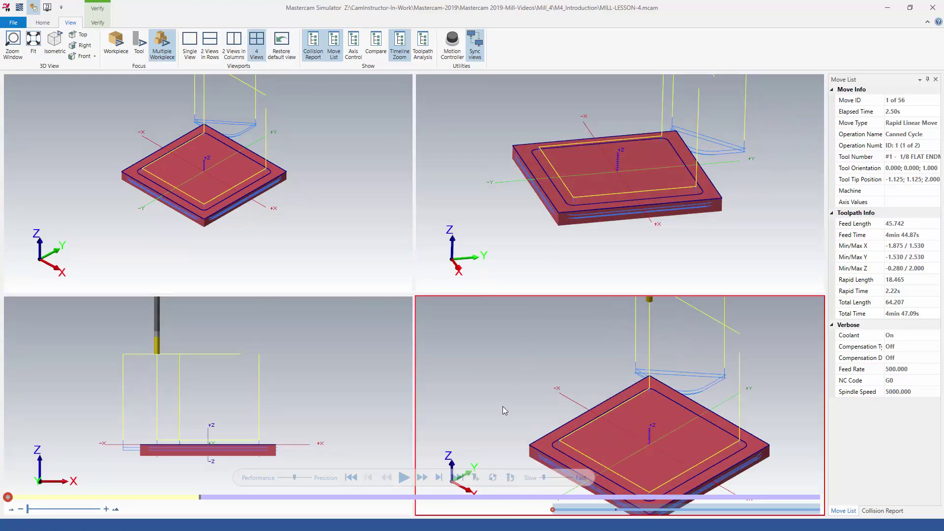
scroll(503, 406, down, 1)
middle_drag(503, 406, 456, 346)
Step: Zoom and pan the front view to enlarge the part
click(310, 415)
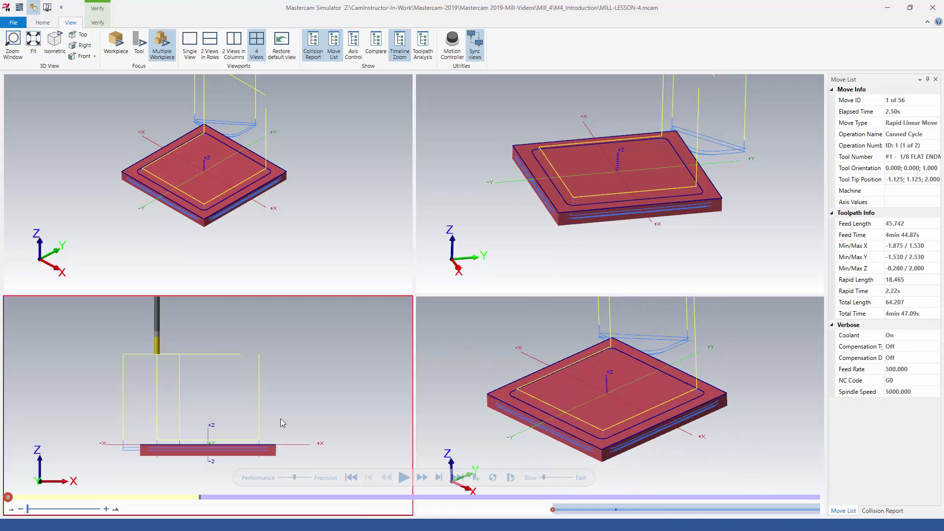
click(596, 468)
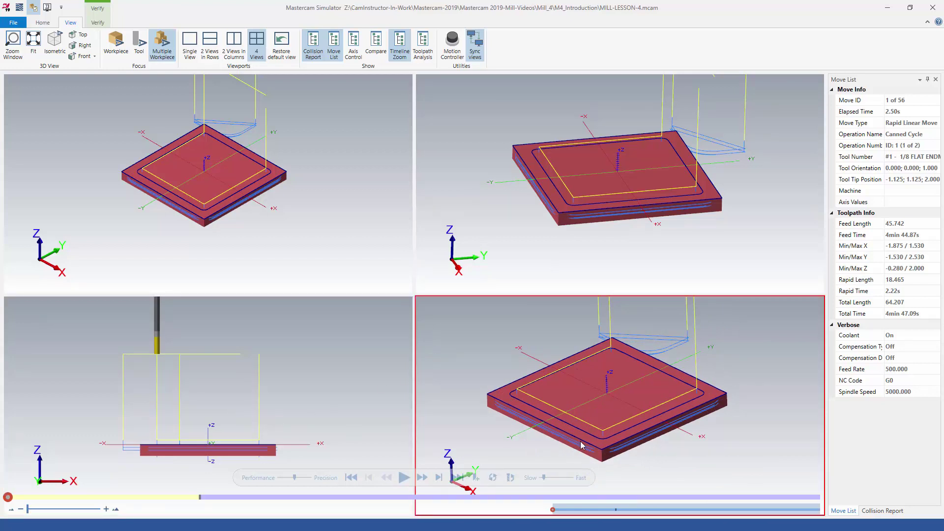
click(294, 409)
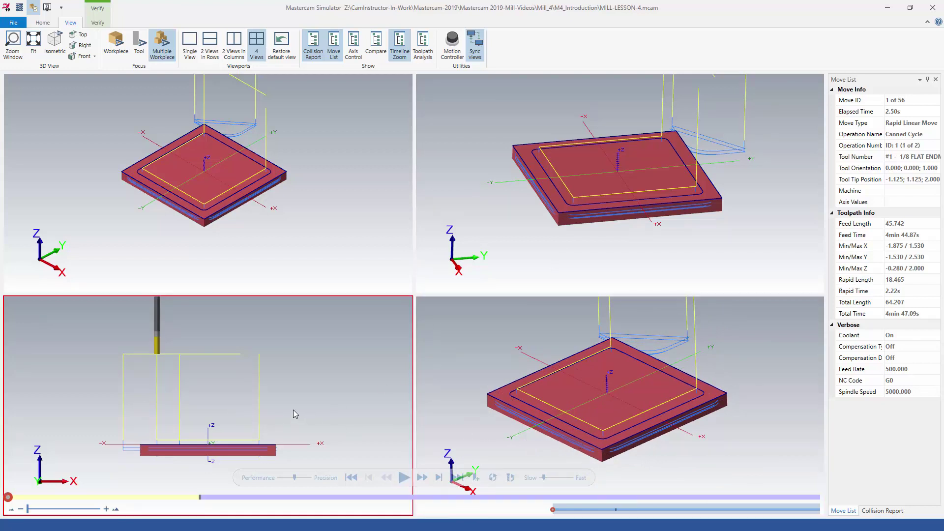
scroll(293, 409, up, 2)
middle_drag(293, 409, 360, 345)
scroll(318, 377, up, 2)
click(304, 264)
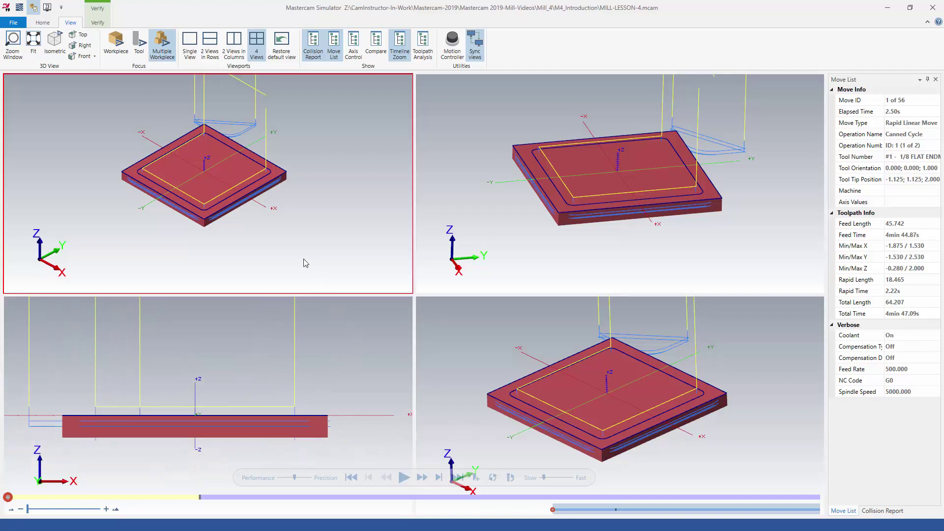
click(348, 299)
Step: Replay the simulation while panning and orbiting the angled views into steeper tilts
click(403, 477)
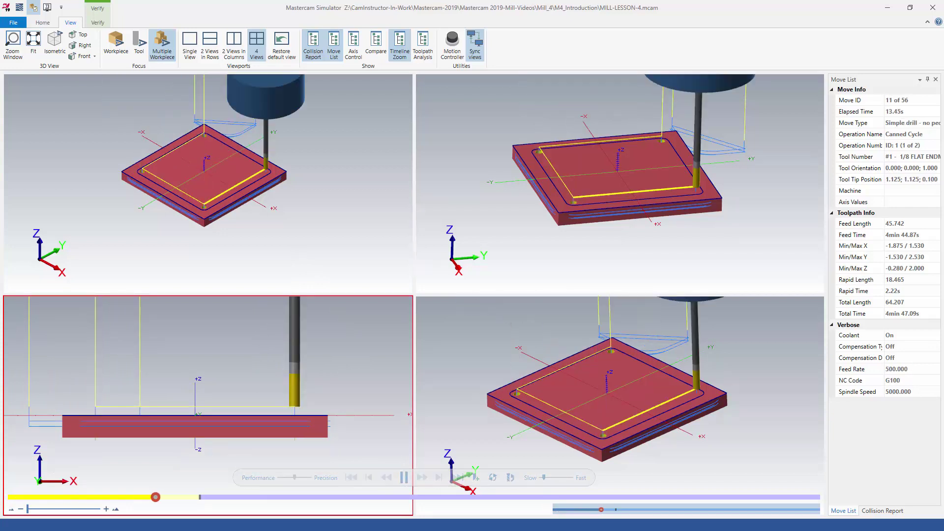
click(482, 440)
scroll(687, 377, up, 2)
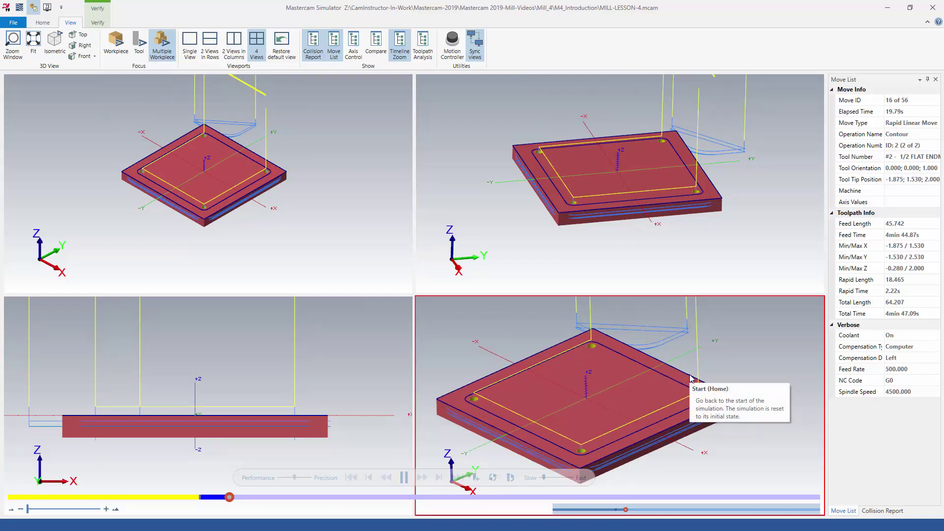
middle_drag(687, 376, 724, 365)
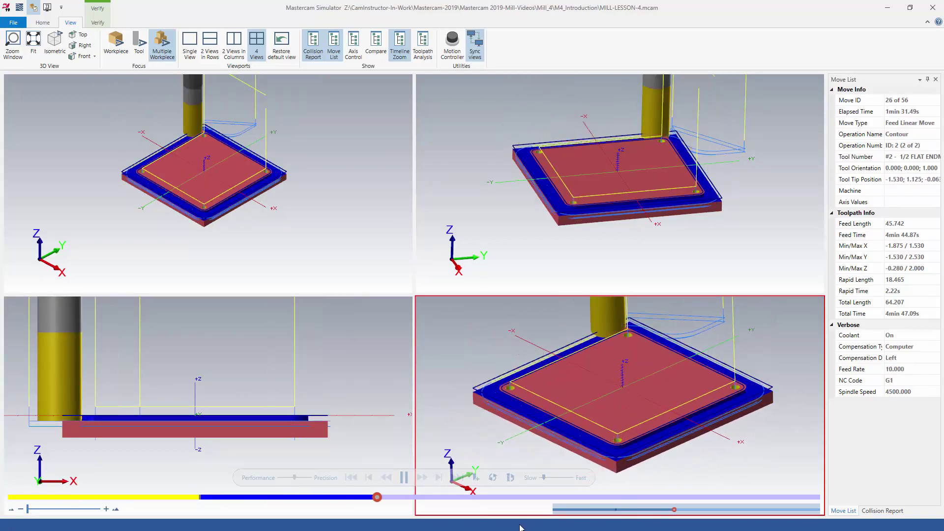
click(488, 216)
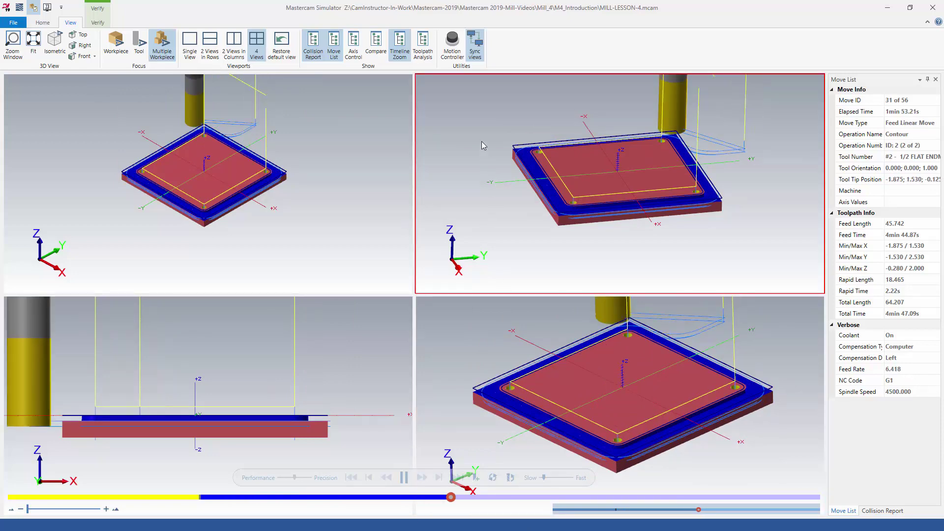
middle_drag(488, 171, 513, 207)
Step: Tilt the front view into 3-D and snap the top-left view to Isometric (WCS)
click(332, 354)
middle_drag(333, 354, 381, 420)
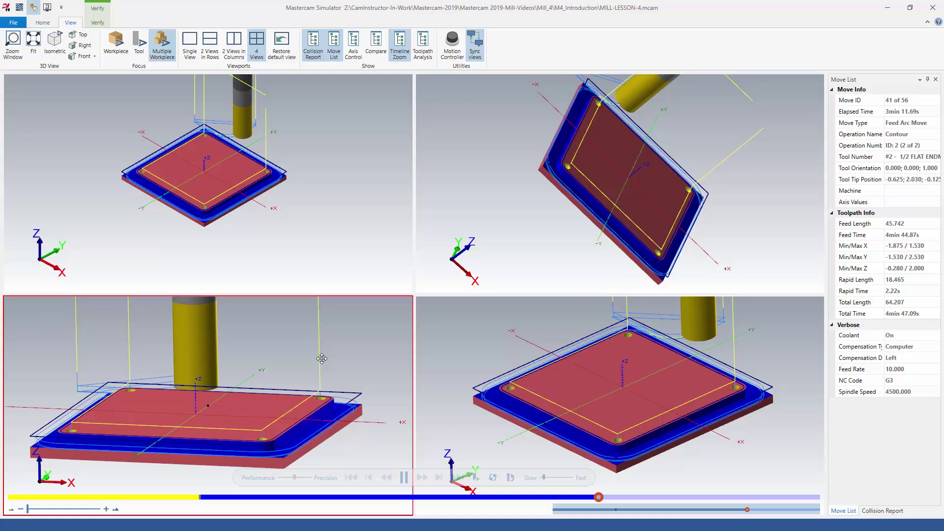
click(306, 262)
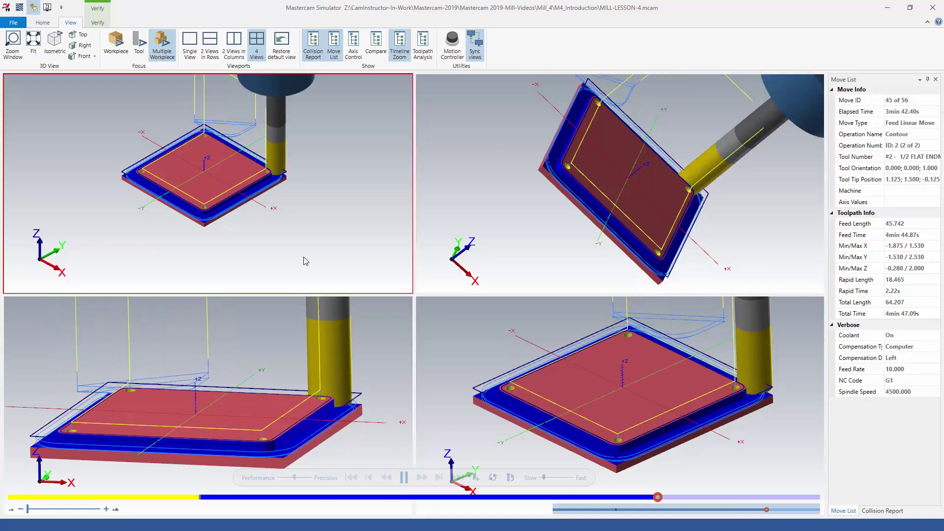
middle_drag(306, 261, 303, 248)
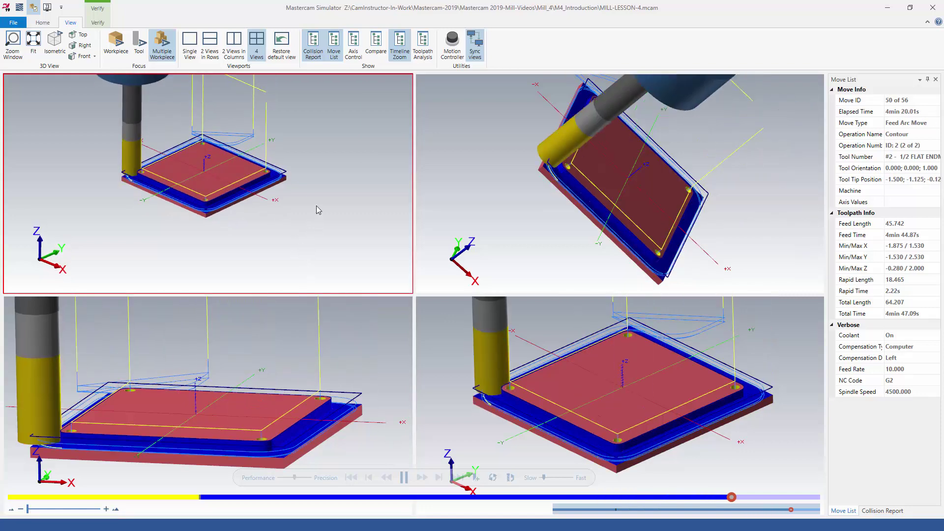
right_click(317, 207)
click(354, 291)
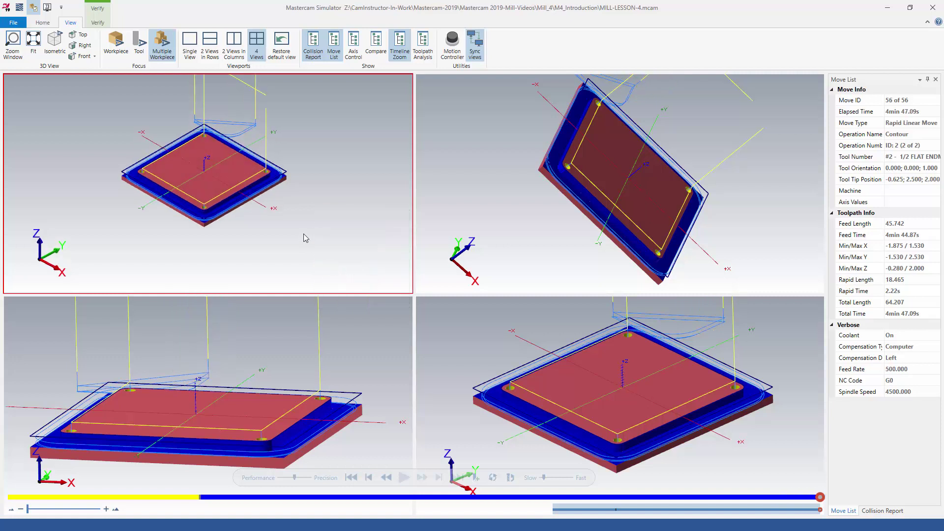
Step: Return the simulator to a single view and close it back to Mastercam Mill
click(189, 49)
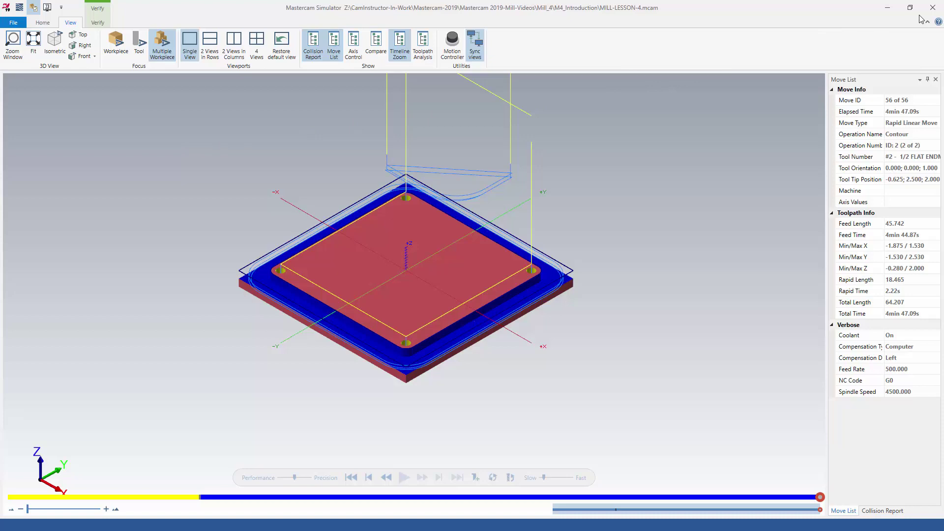
click(932, 8)
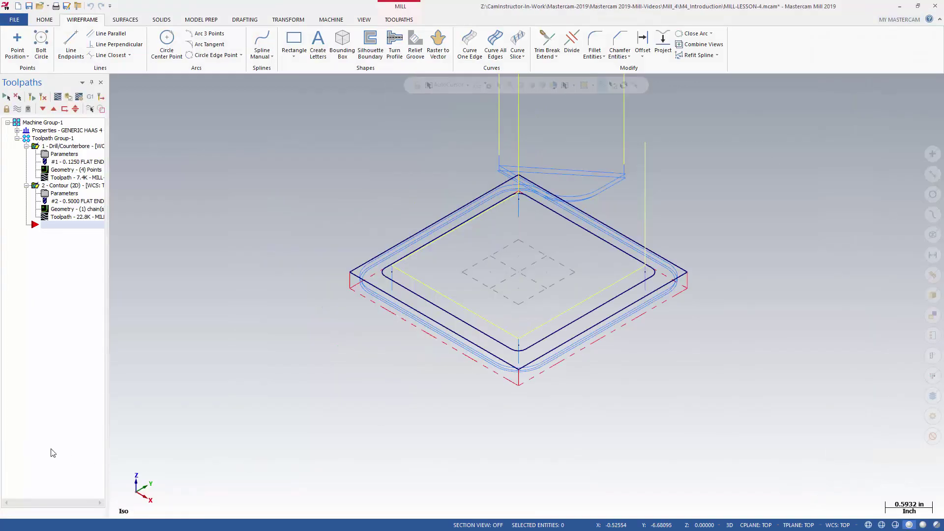